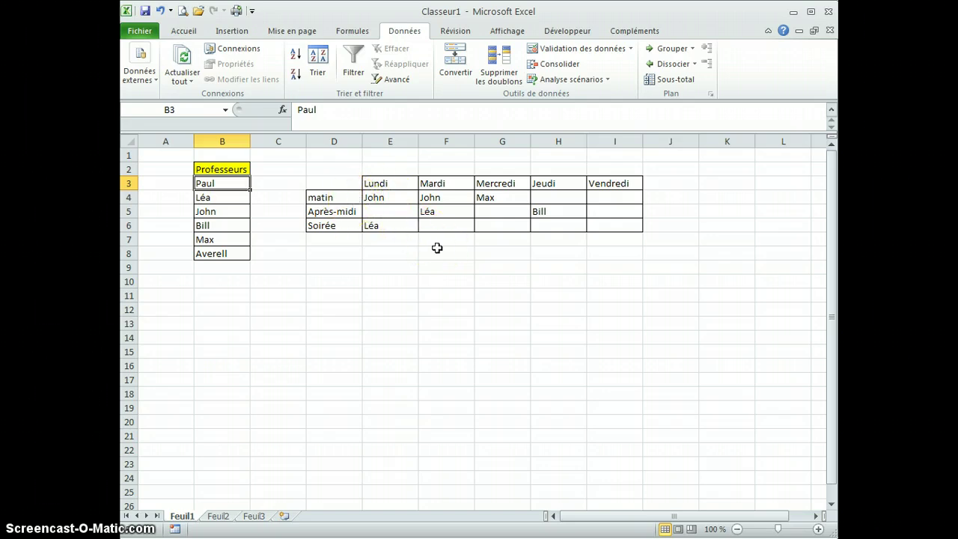
Clear the teacher names from the timetable cells and select the whole schedule range E4:I6
{"action": "left_click", "coordinate": [401, 198]}
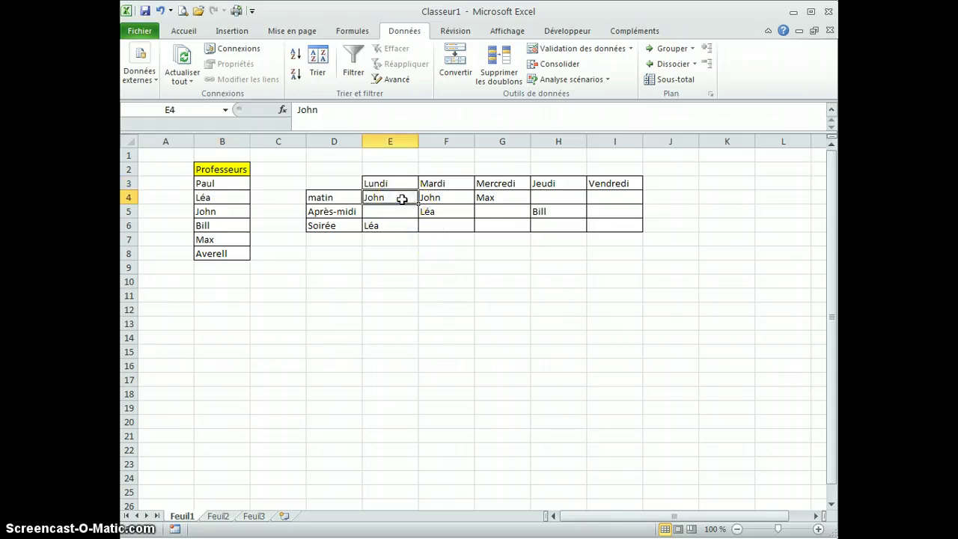
{"action": "left_click", "coordinate": [444, 211]}
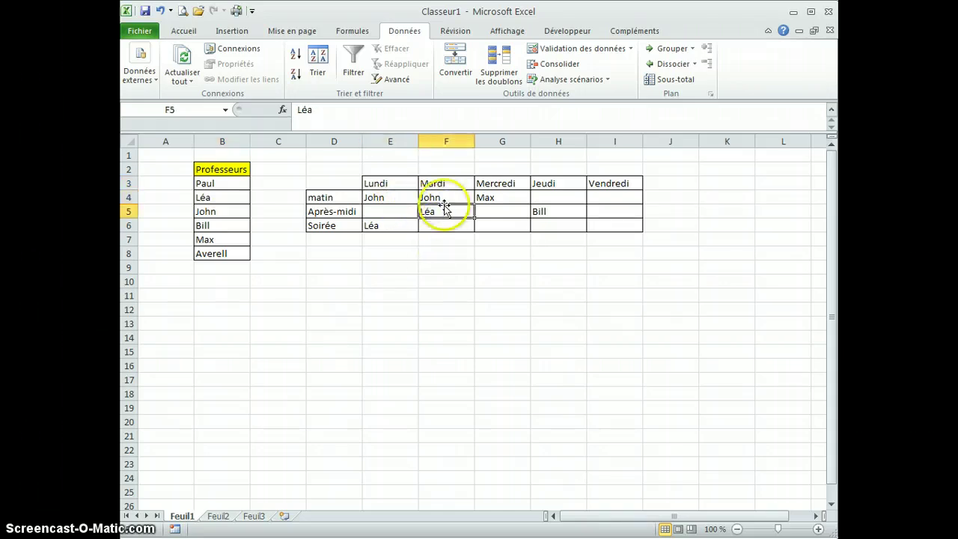
{"action": "left_click", "coordinate": [391, 196]}
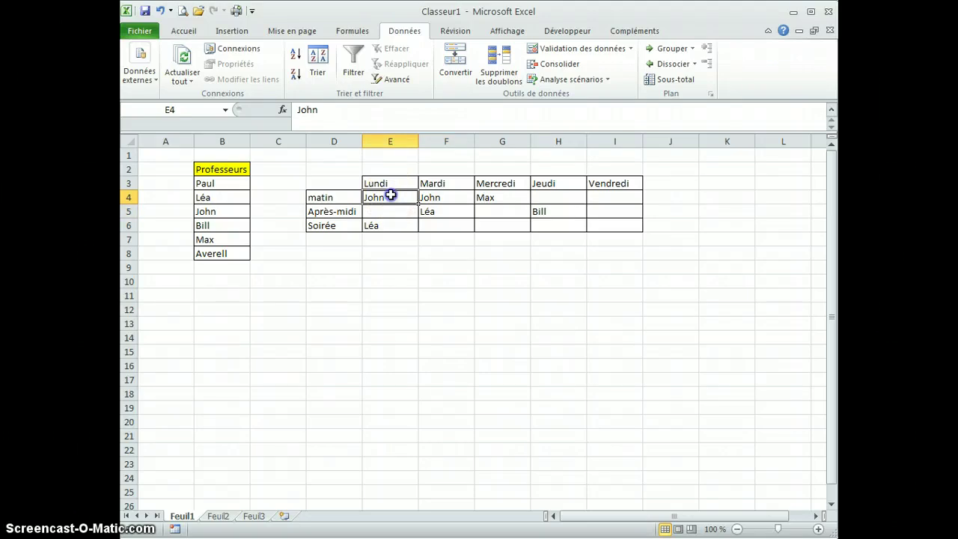
{"action": "left_click_drag", "start_coordinate": [390, 195], "coordinate": [563, 230]}
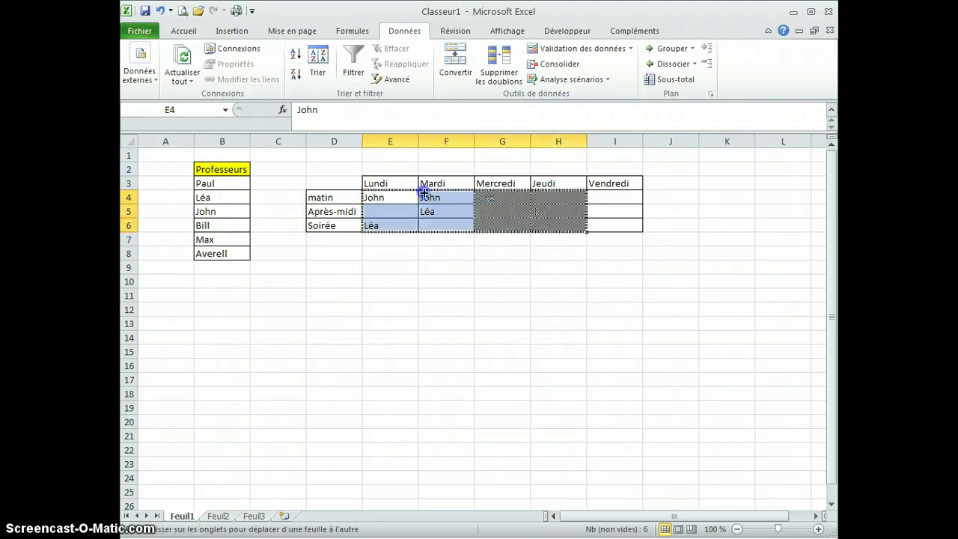
{"action": "key", "text": "Delete"}
{"action": "left_click", "coordinate": [381, 193]}
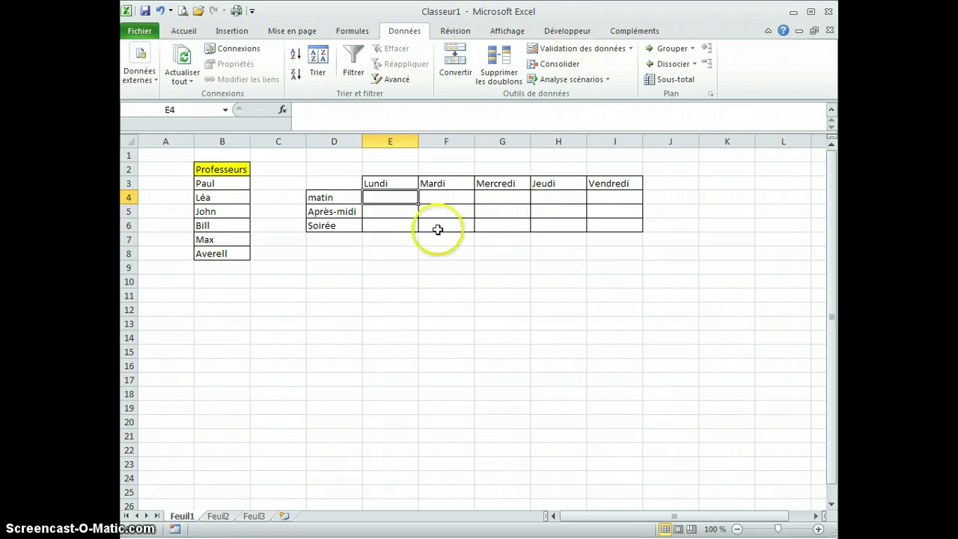
{"action": "left_click_drag", "start_coordinate": [390, 198], "coordinate": [615, 221]}
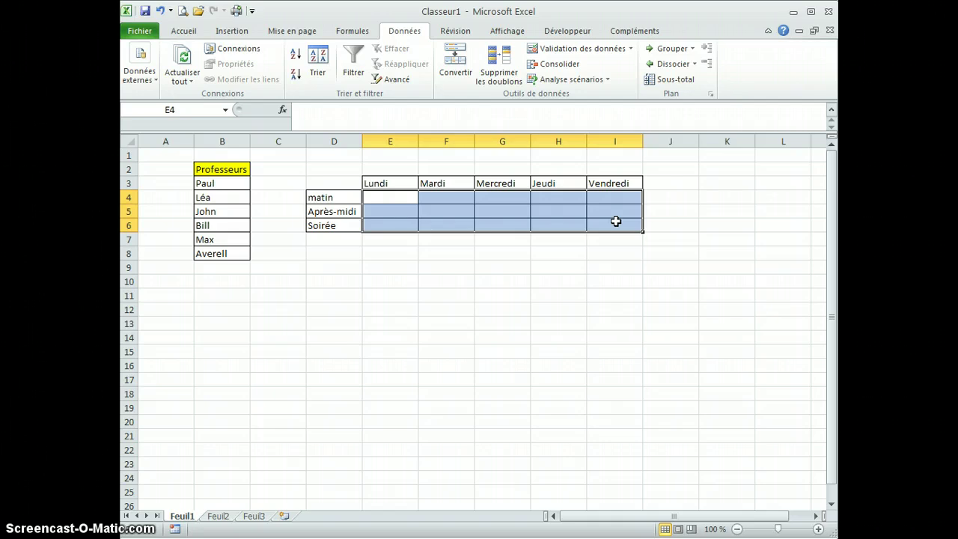
{"action": "left_click", "coordinate": [632, 49]}
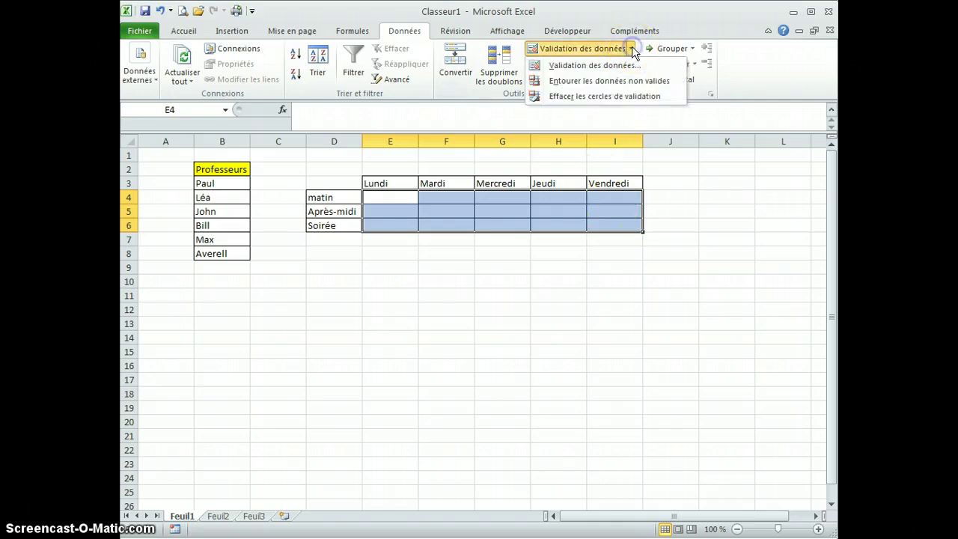
{"action": "left_click", "coordinate": [621, 66]}
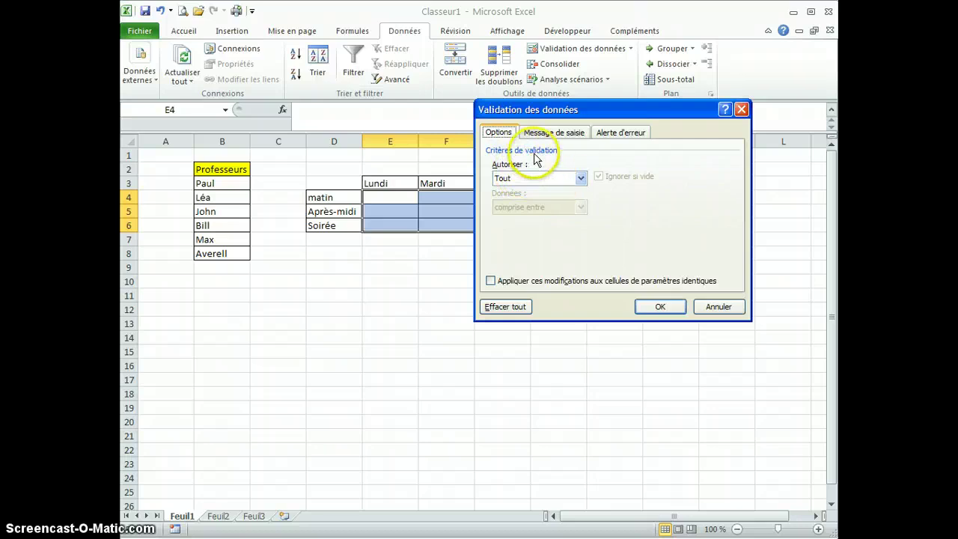
{"action": "left_click", "coordinate": [581, 178]}
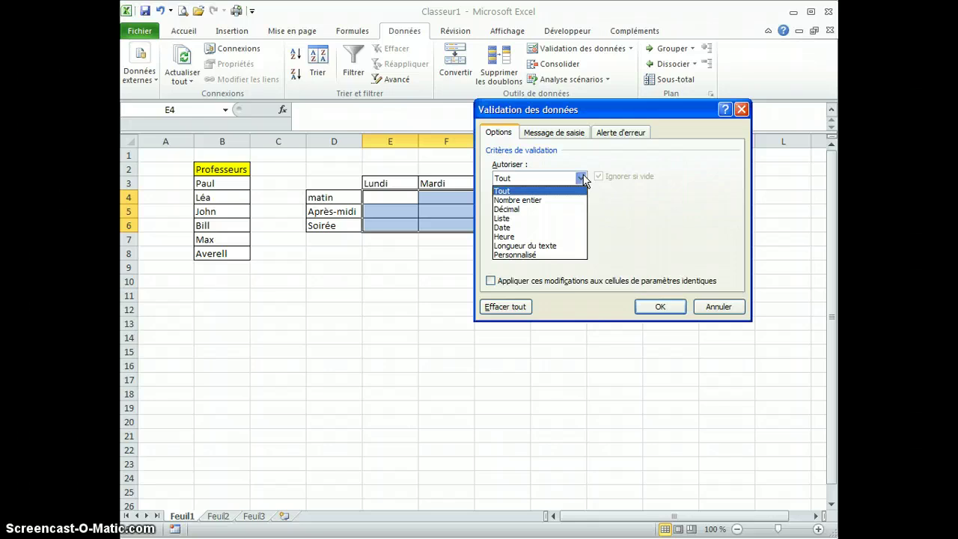
{"action": "left_click", "coordinate": [533, 200]}
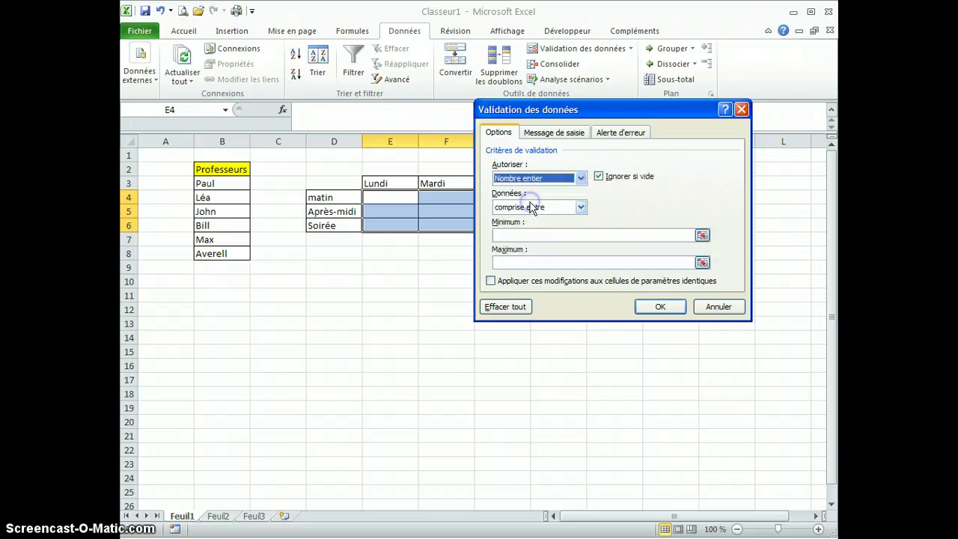
{"action": "left_click", "coordinate": [580, 206]}
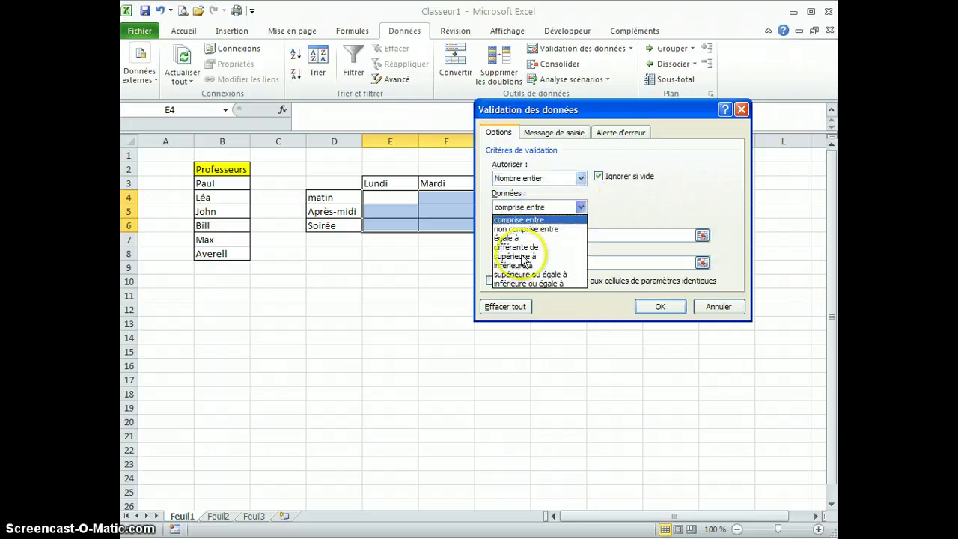
{"action": "left_click", "coordinate": [515, 257]}
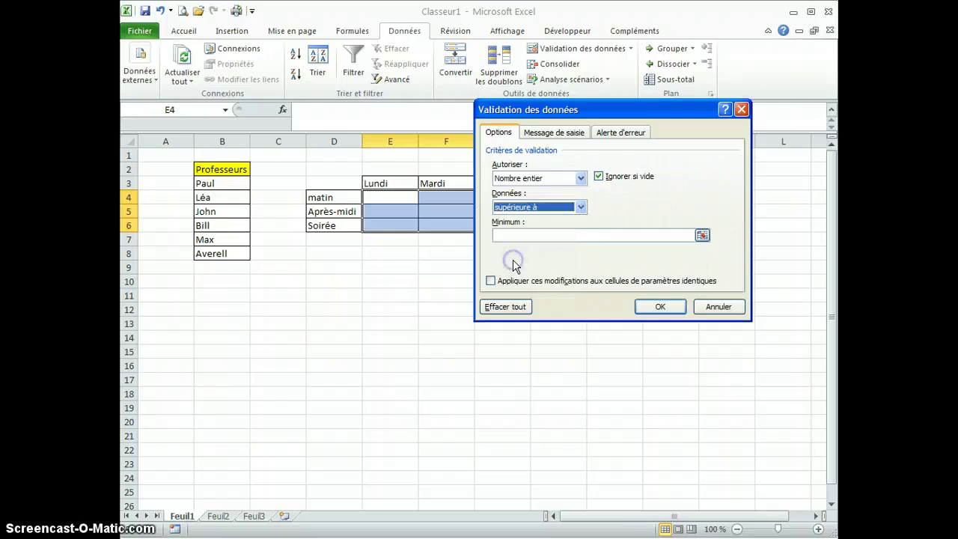
{"action": "left_click", "coordinate": [581, 207]}
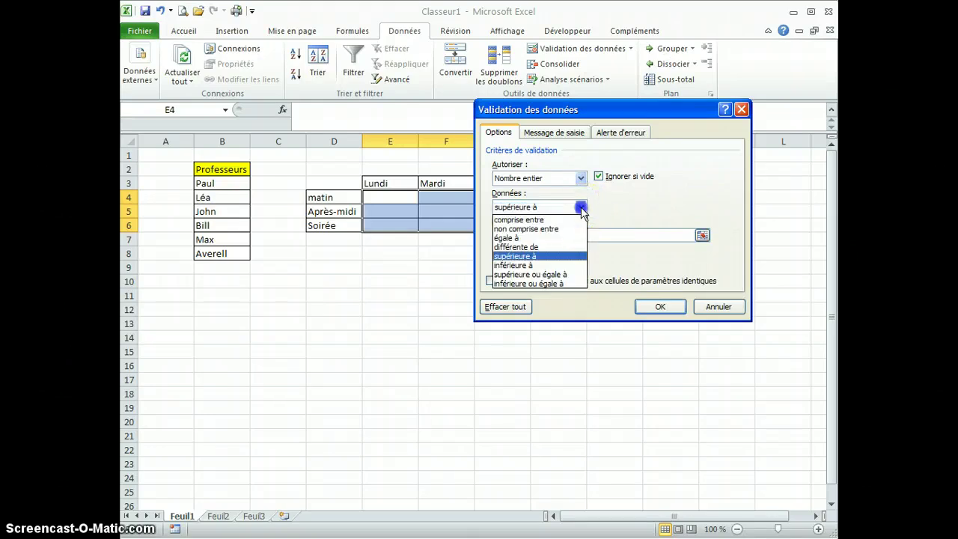
{"action": "left_click", "coordinate": [535, 219]}
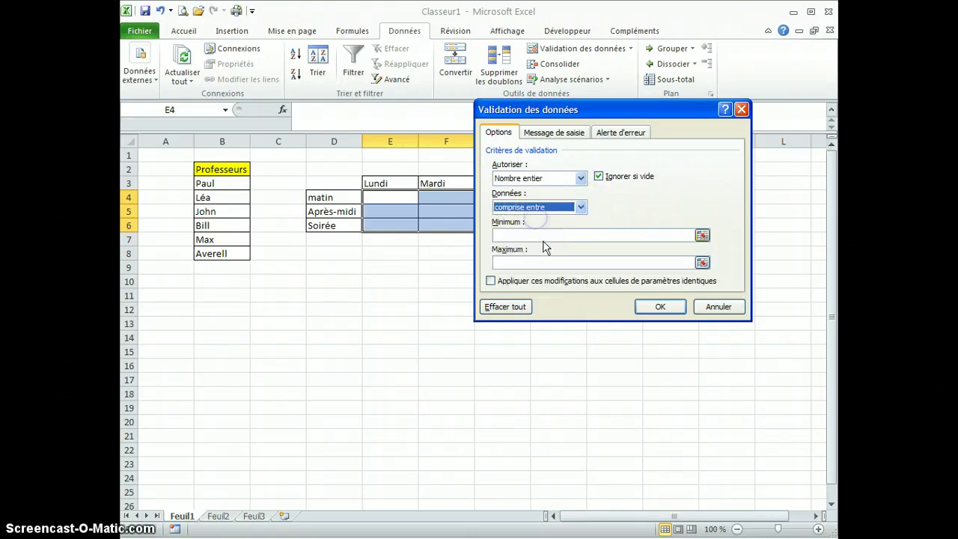
{"action": "left_click", "coordinate": [711, 308]}
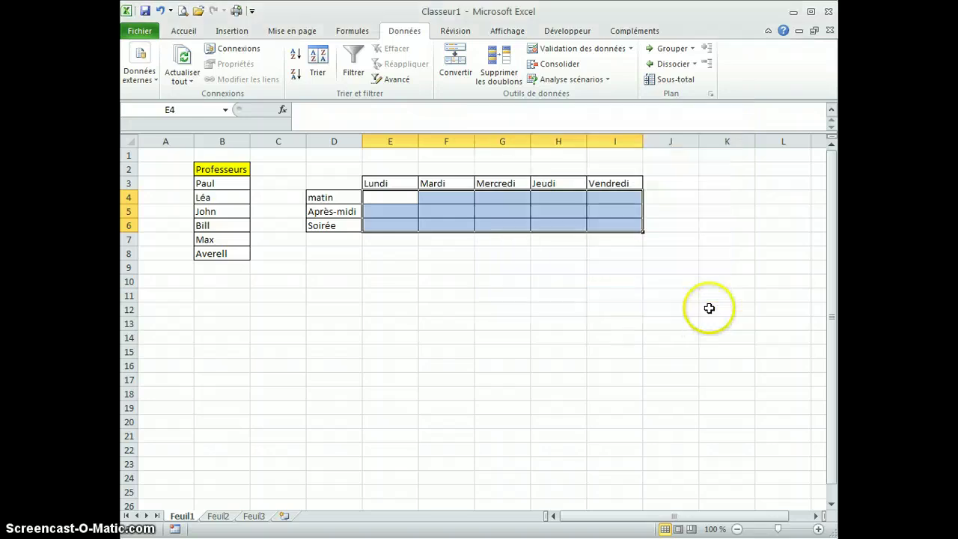
Set the data validation of E4:I6 to allow a Liste, with the teacher cells =$B$3:$B$8 as its source
{"action": "left_click", "coordinate": [589, 50]}
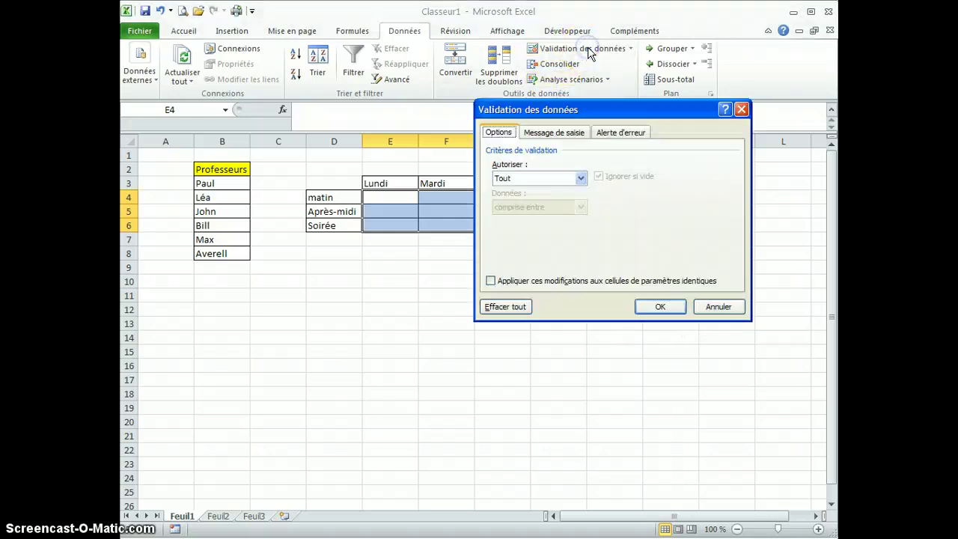
{"action": "left_click", "coordinate": [579, 178]}
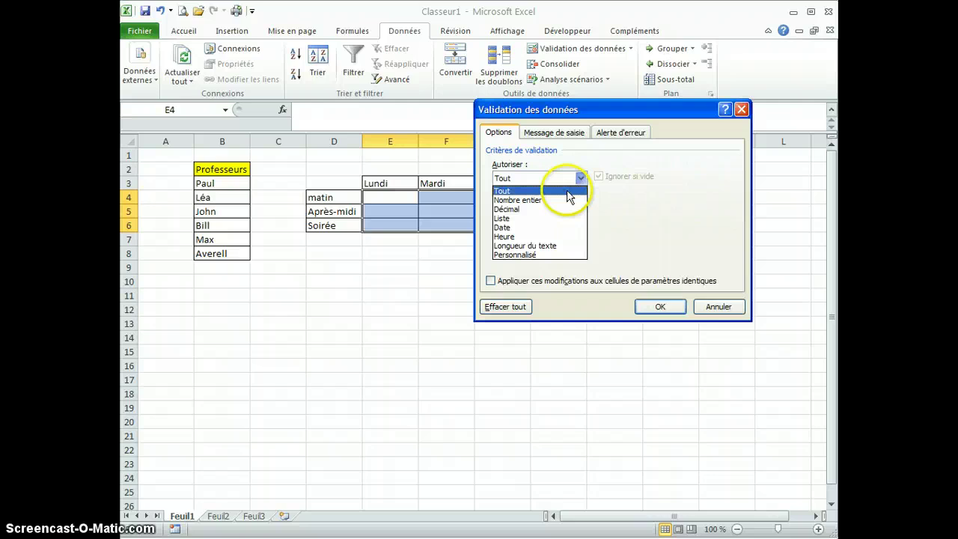
{"action": "left_click", "coordinate": [517, 222]}
{"action": "left_click", "coordinate": [512, 233]}
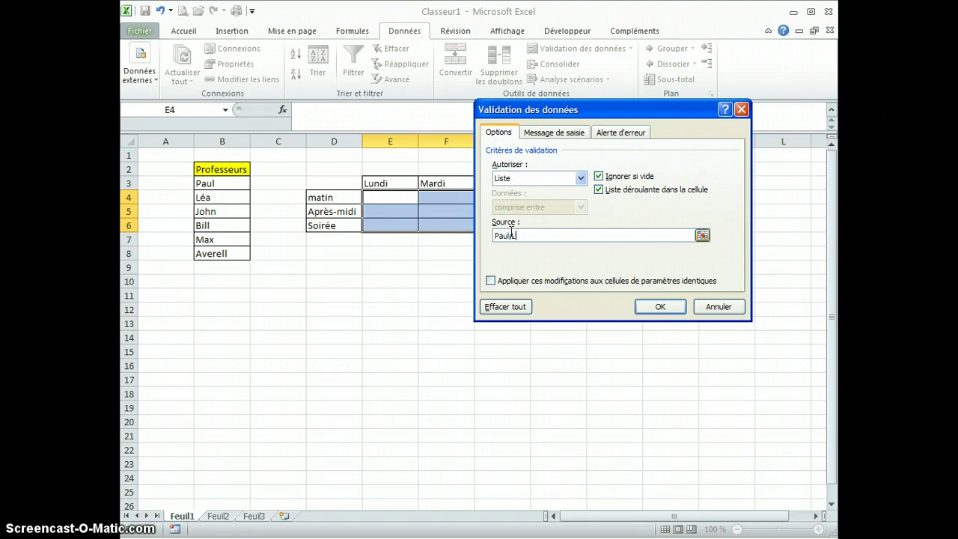
{"action": "left_click", "coordinate": [569, 235]}
{"action": "left_click_drag", "start_coordinate": [551, 236], "coordinate": [506, 231]}
{"action": "key", "text": "Delete"}
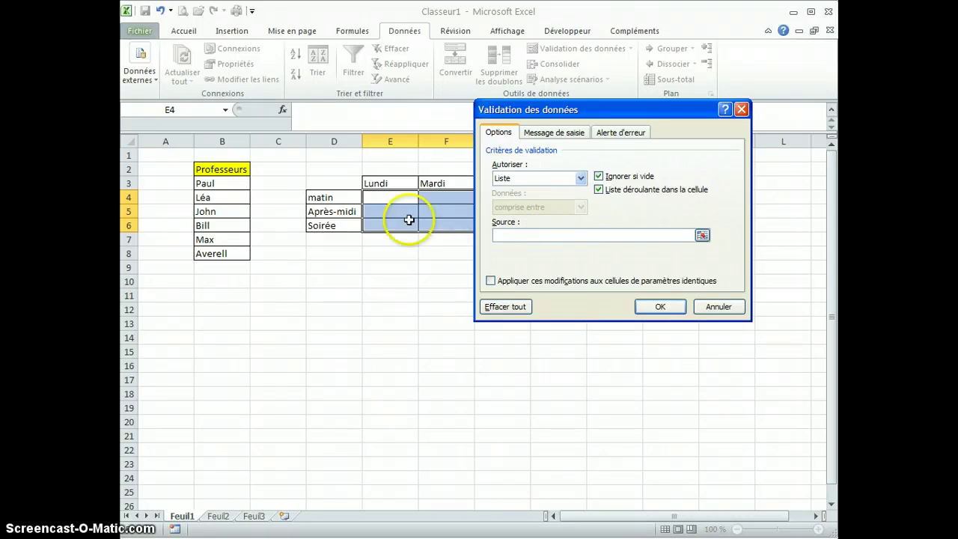
{"action": "left_click_drag", "start_coordinate": [225, 184], "coordinate": [225, 253]}
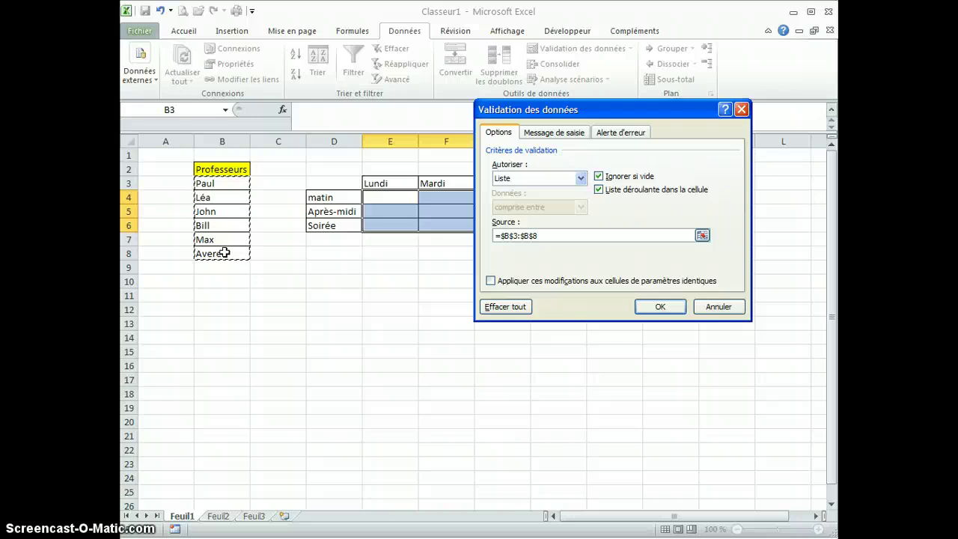
Check the available error alert styles and apply the list validation to the timetable cells
{"action": "left_click", "coordinate": [619, 132]}
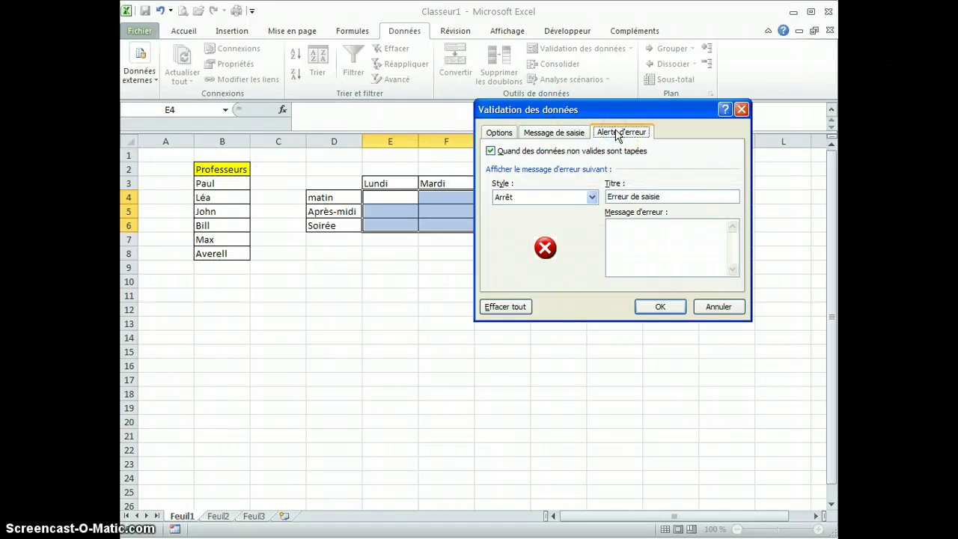
{"action": "left_click", "coordinate": [592, 198]}
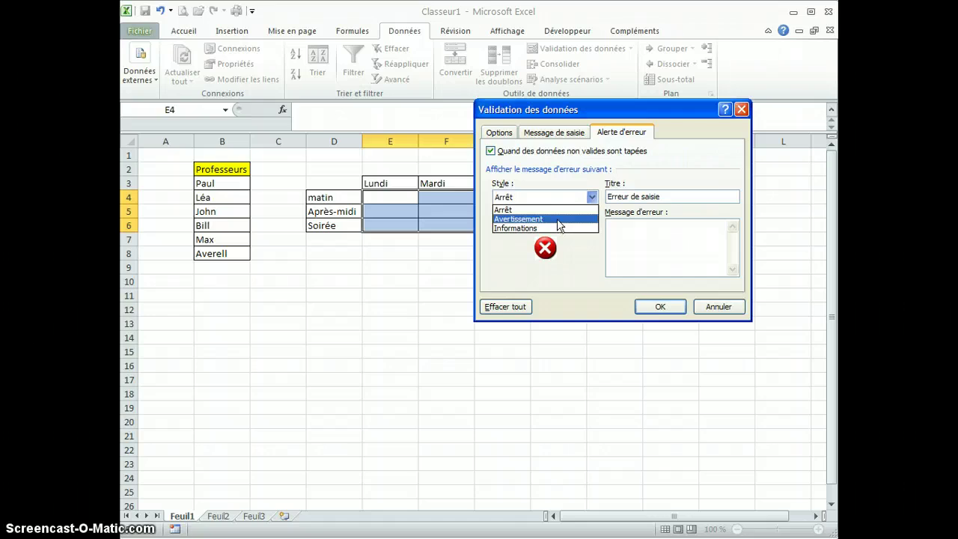
{"action": "left_click", "coordinate": [663, 307]}
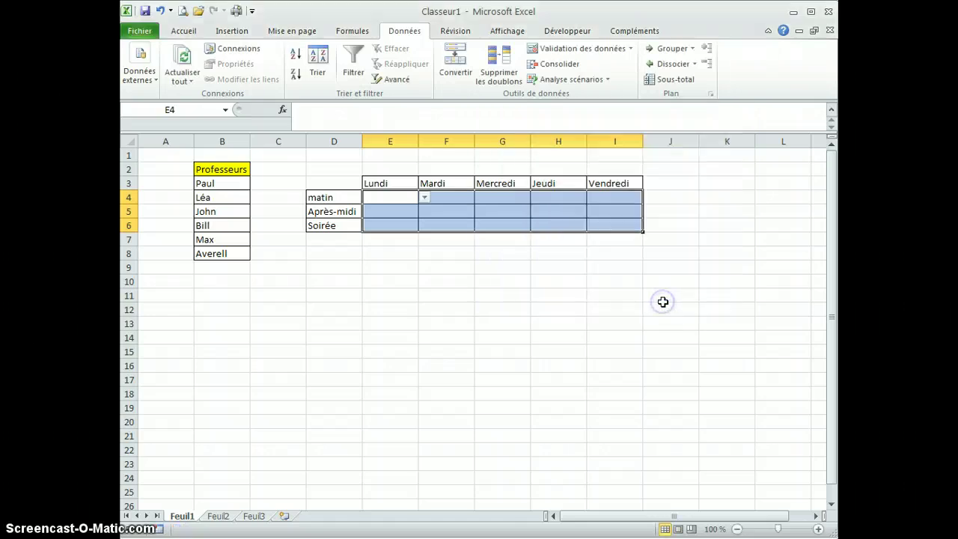
{"action": "left_click", "coordinate": [662, 301]}
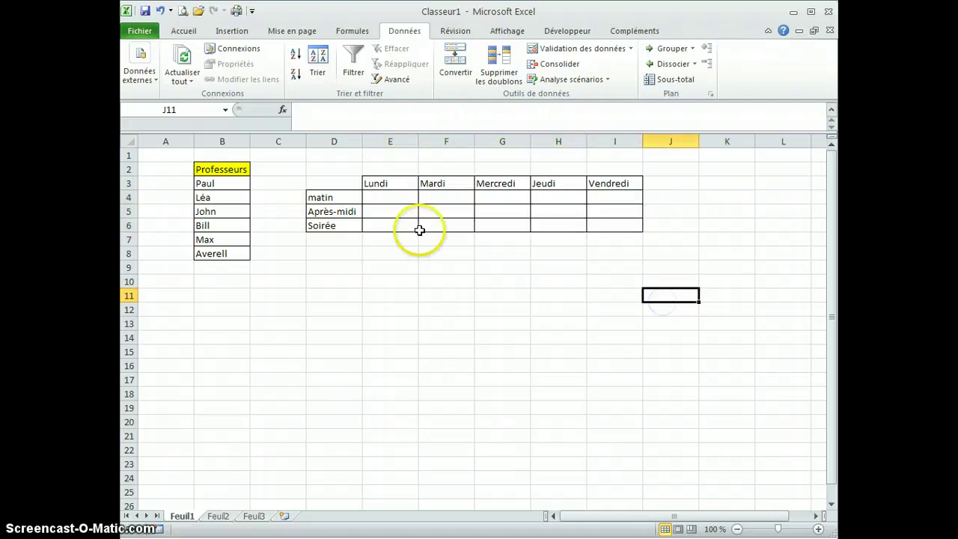
Fill the Lundi matin cell E4 with the third listed teacher and the Lundi Soirée cell E6 with the fifth
{"action": "left_click", "coordinate": [392, 197]}
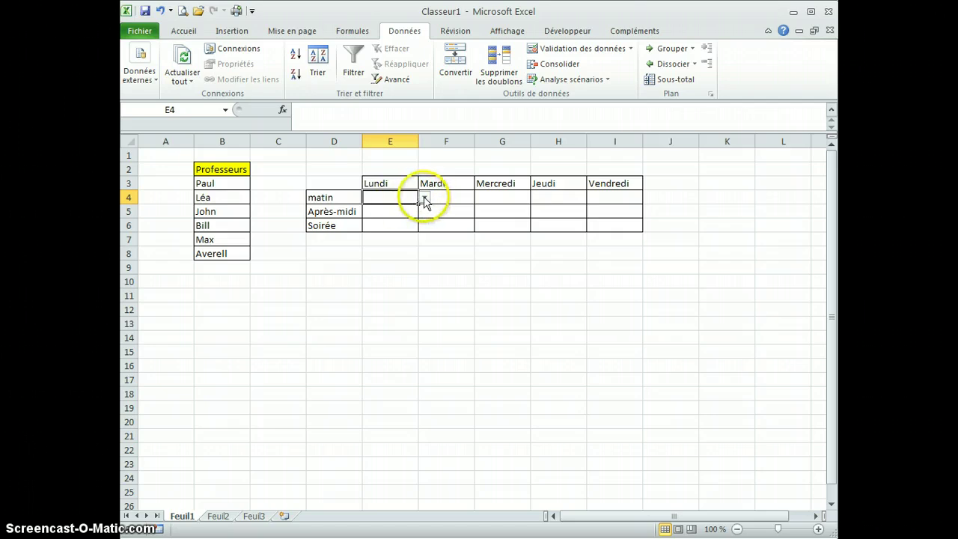
{"action": "left_click", "coordinate": [424, 198]}
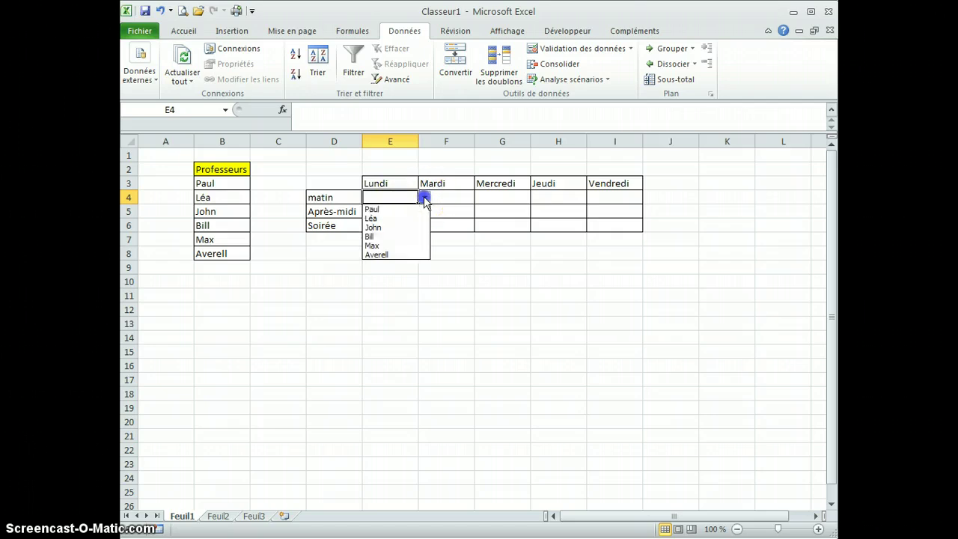
{"action": "left_click", "coordinate": [376, 227]}
{"action": "left_click", "coordinate": [395, 226]}
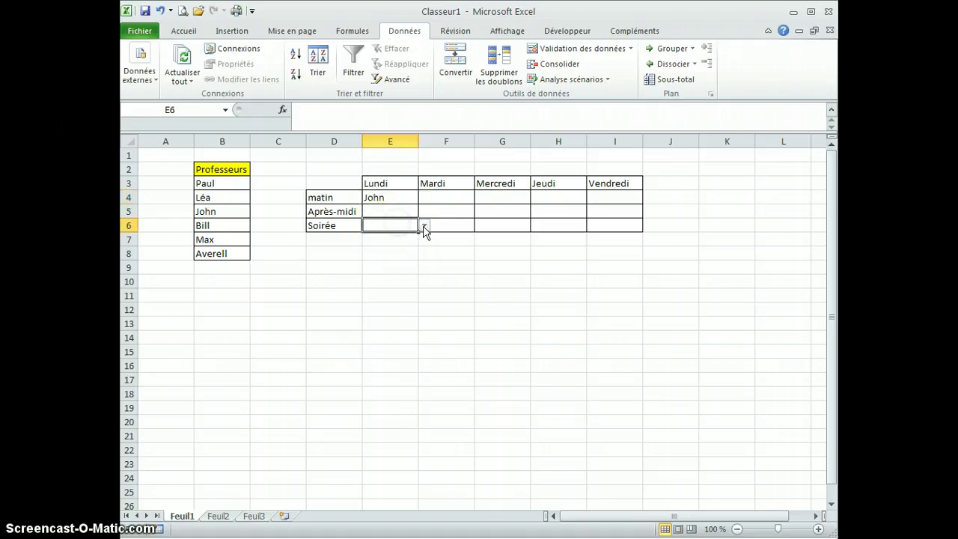
{"action": "left_click", "coordinate": [424, 226]}
{"action": "left_click", "coordinate": [390, 273]}
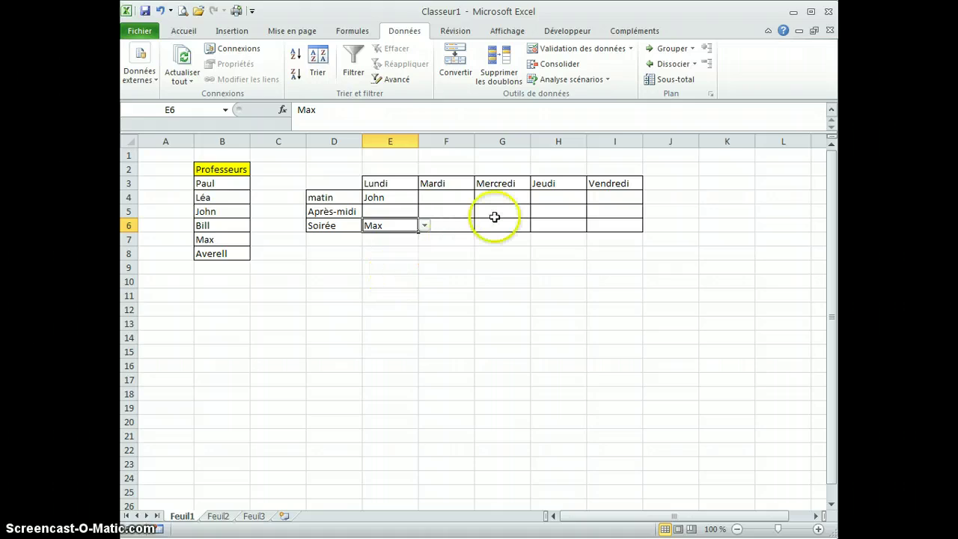
Fill the Mercredi matin cell G4 with the fifth listed teacher and the Mercredi Après-midi cell G5 with the fourth
{"action": "left_click", "coordinate": [514, 195]}
{"action": "left_click", "coordinate": [537, 197]}
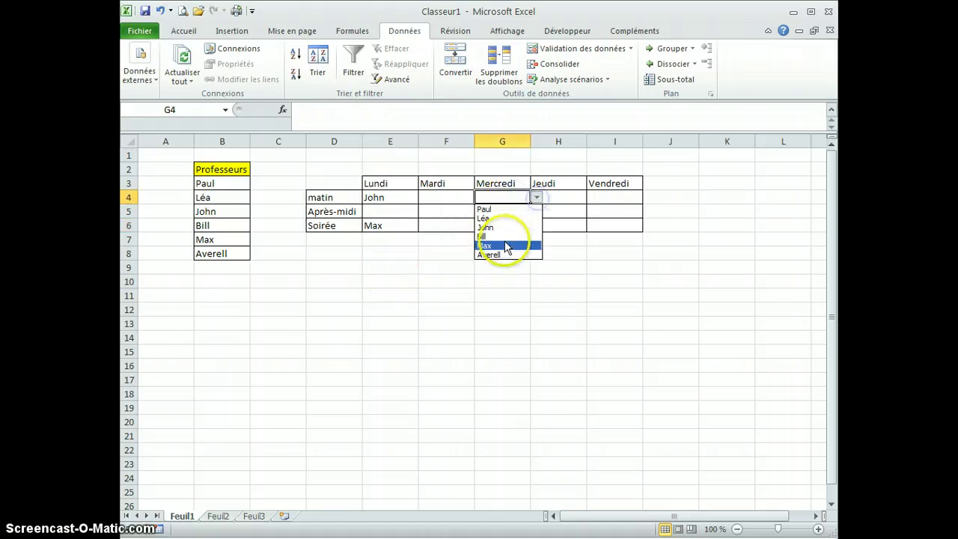
{"action": "left_click", "coordinate": [504, 245]}
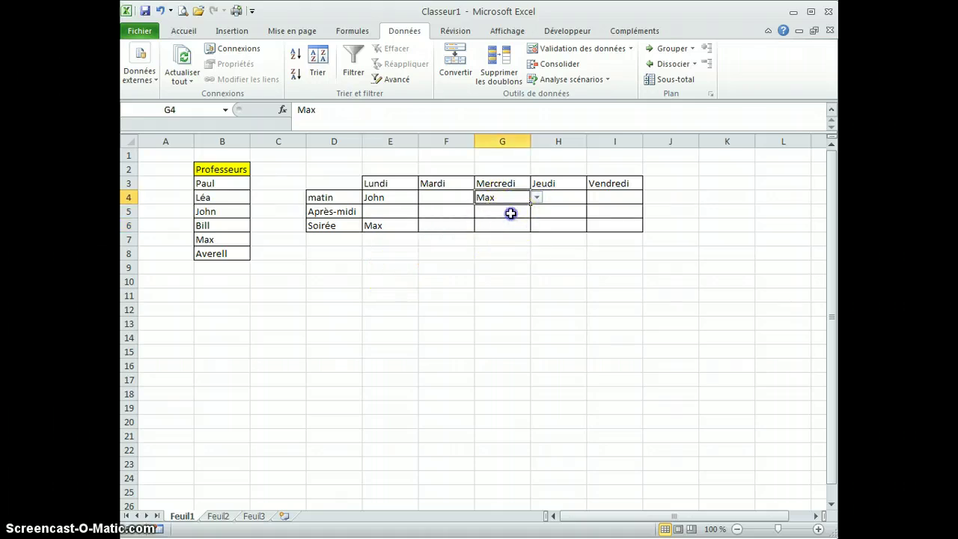
{"action": "left_click", "coordinate": [510, 213]}
{"action": "left_click", "coordinate": [537, 212]}
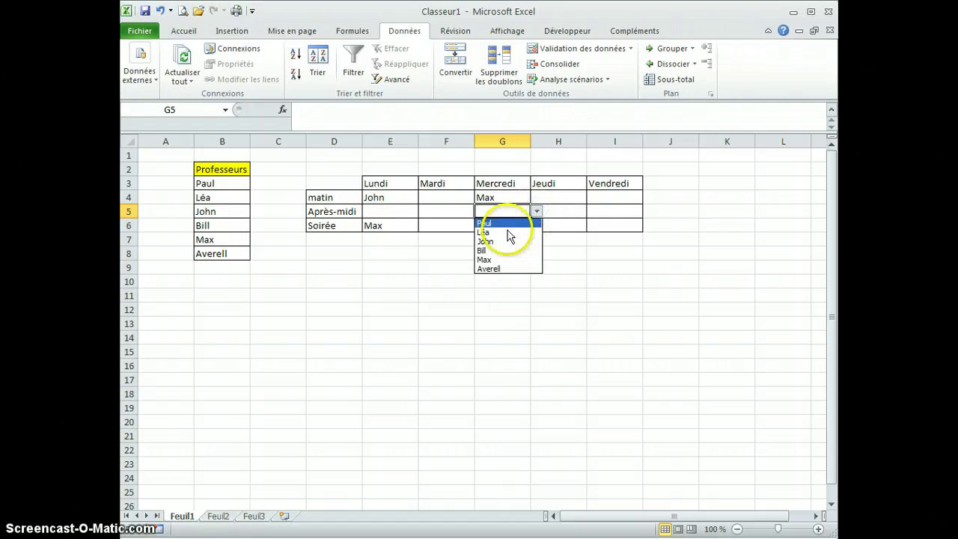
{"action": "left_click", "coordinate": [490, 250]}
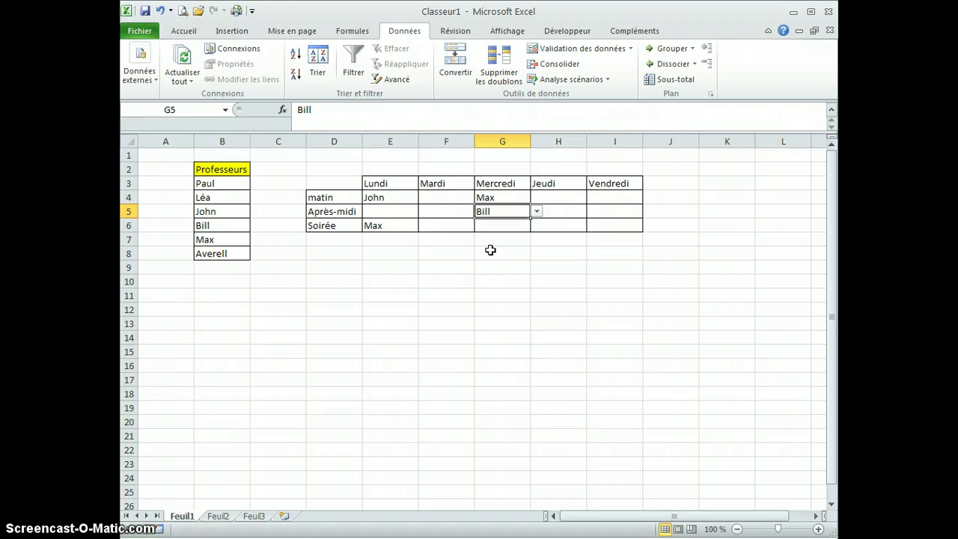
Add a new teacher's first name in cell B9, directly below the Professeurs list
{"action": "left_click", "coordinate": [214, 265]}
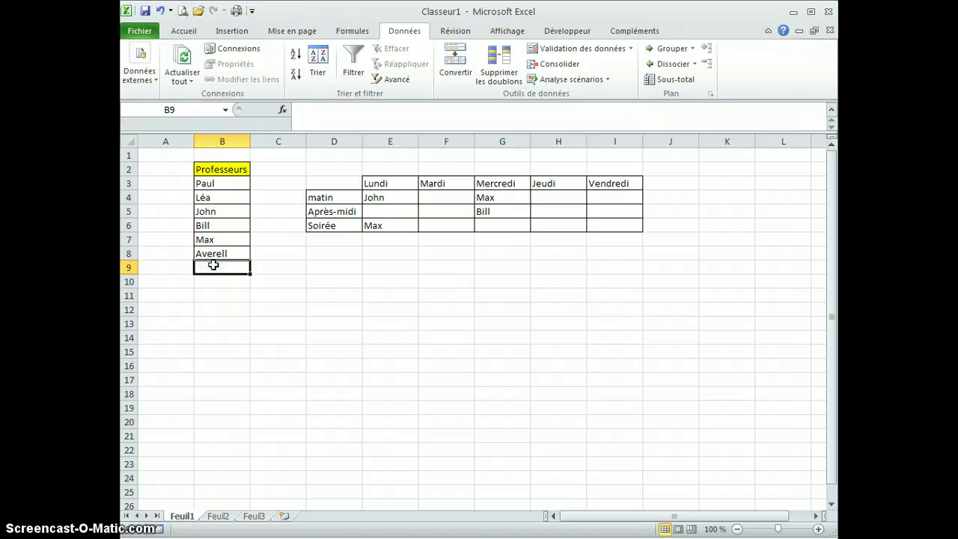
{"action": "type", "text": "Ri"}
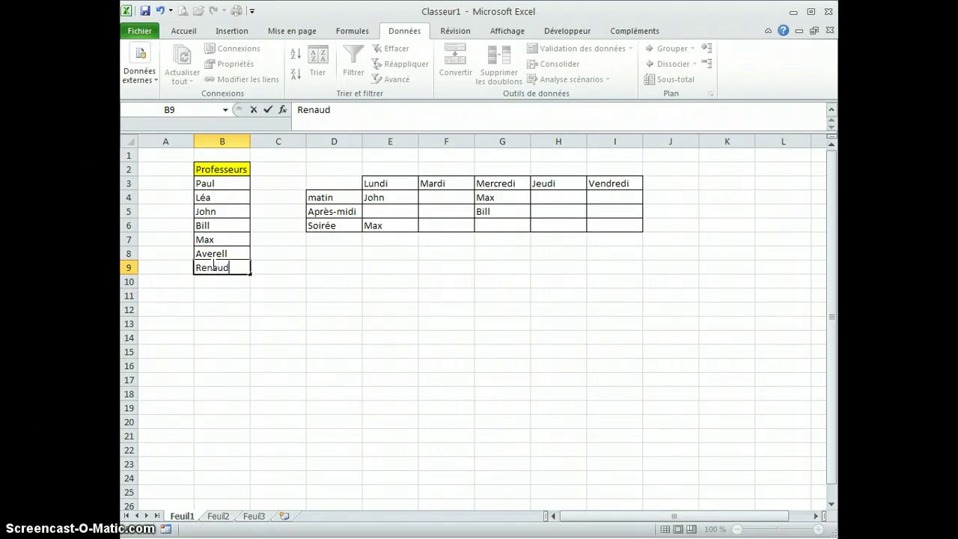
{"action": "key", "text": "Return"}
{"action": "left_click", "coordinate": [300, 308]}
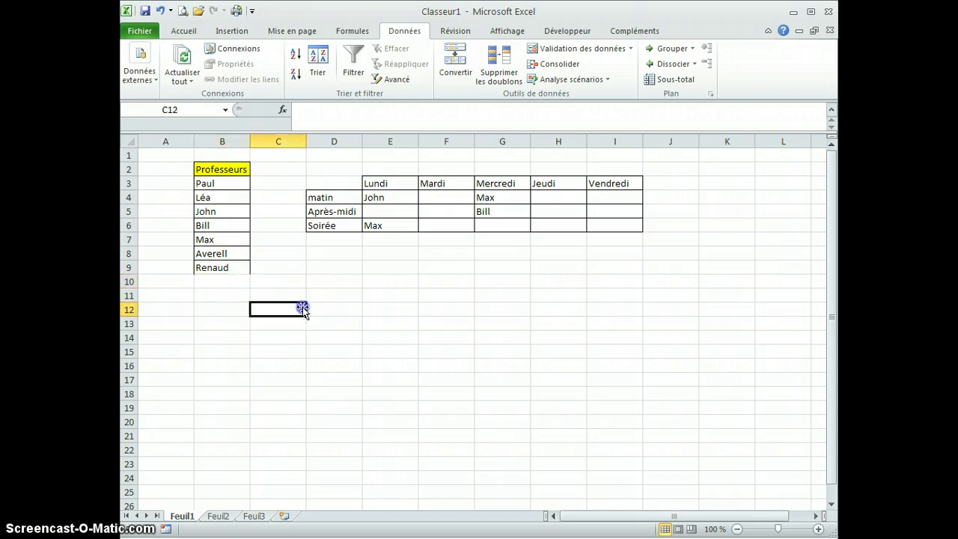
Add the missing bottom border to cell B9 to match the rest of the Professeurs list
{"action": "left_click", "coordinate": [223, 268]}
{"action": "left_click", "coordinate": [182, 33]}
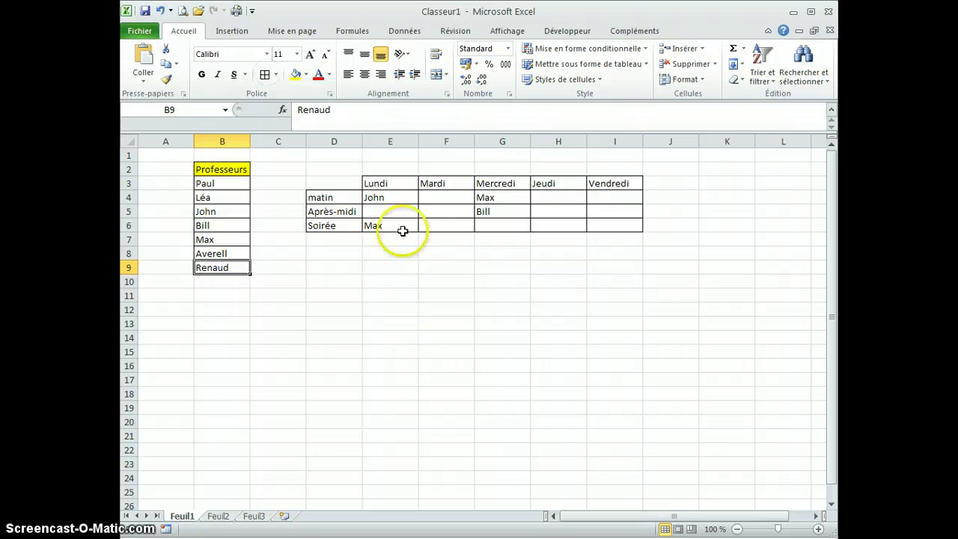
Change the list validation source for timetable cells E4:I6 to =$B$3:$B$9 and apply it
{"action": "left_click_drag", "start_coordinate": [381, 197], "coordinate": [610, 220]}
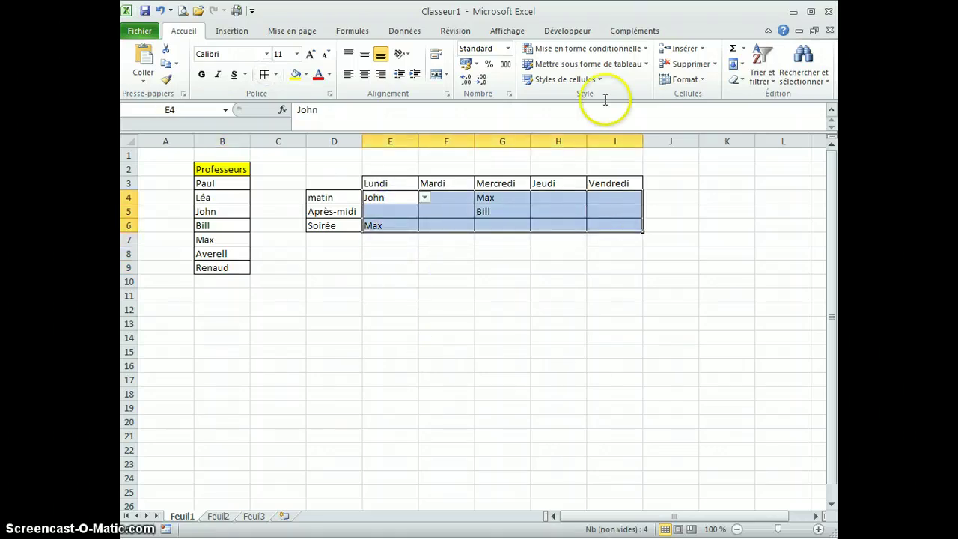
{"action": "left_click", "coordinate": [405, 31]}
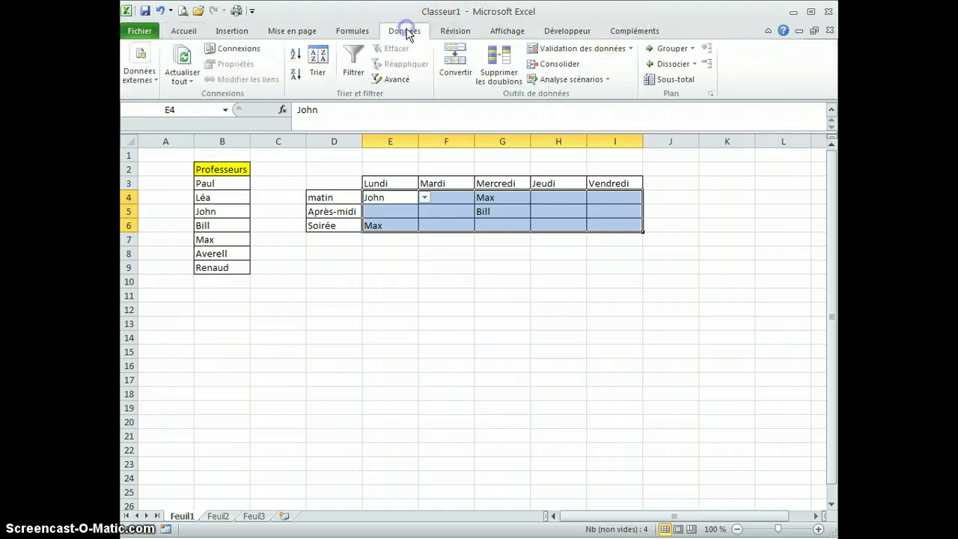
{"action": "left_click", "coordinate": [620, 49]}
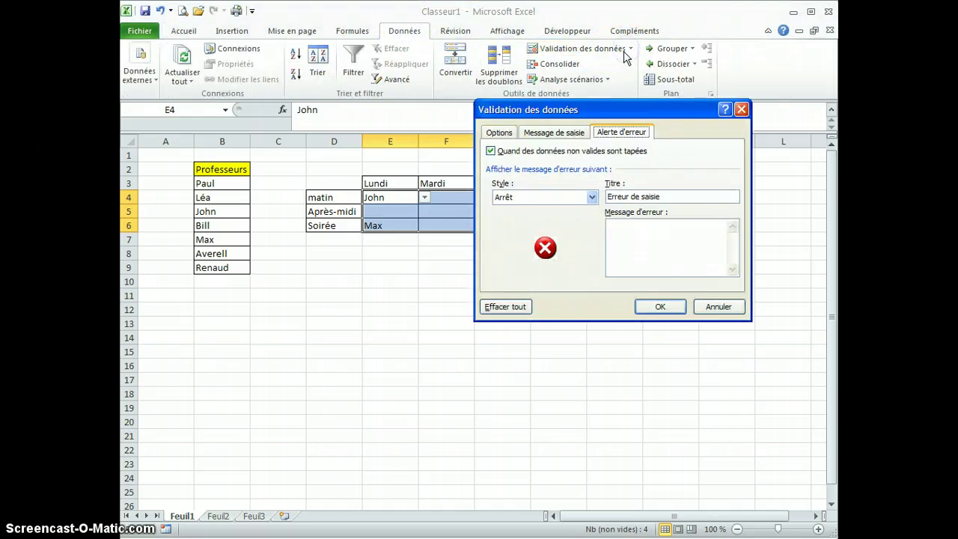
{"action": "left_click", "coordinate": [499, 131]}
{"action": "left_click", "coordinate": [528, 234]}
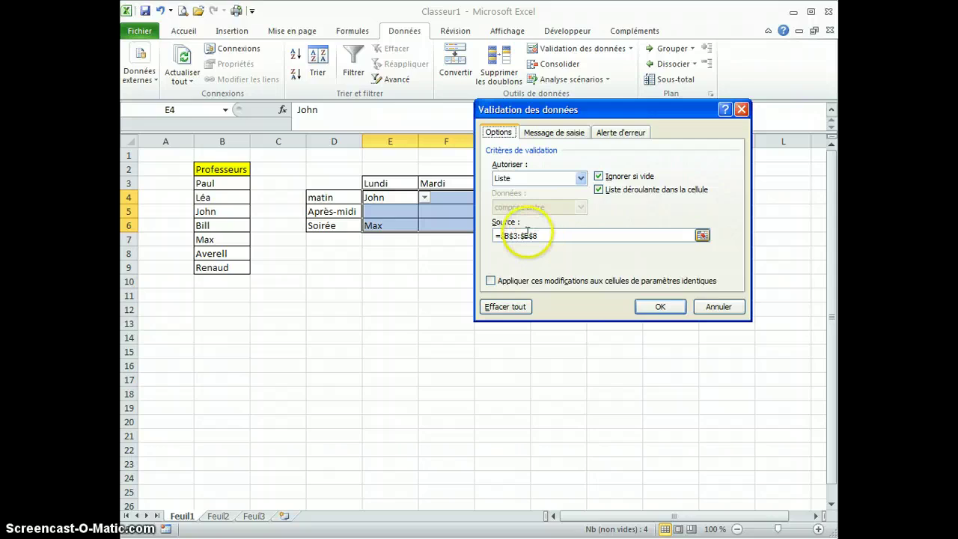
{"action": "double_click", "coordinate": [530, 235]}
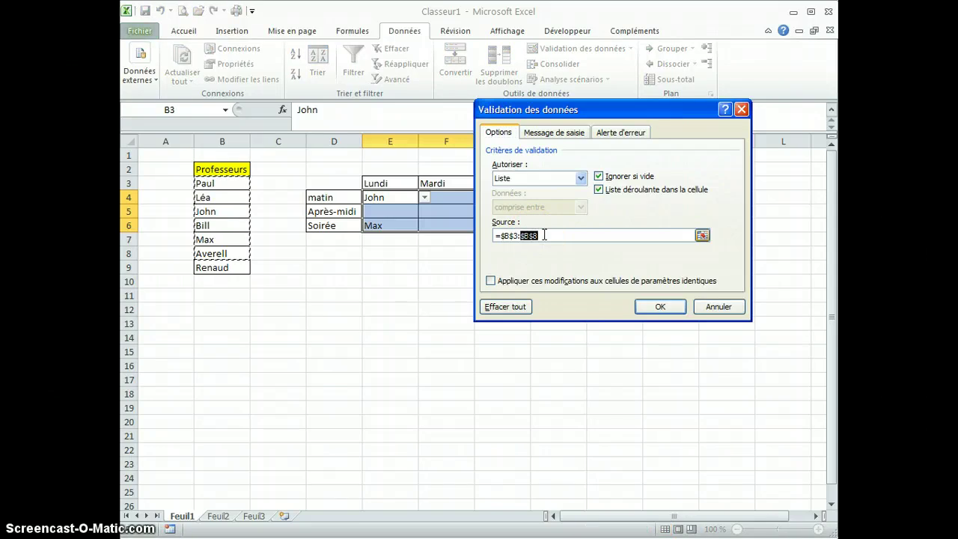
{"action": "left_click", "coordinate": [199, 265]}
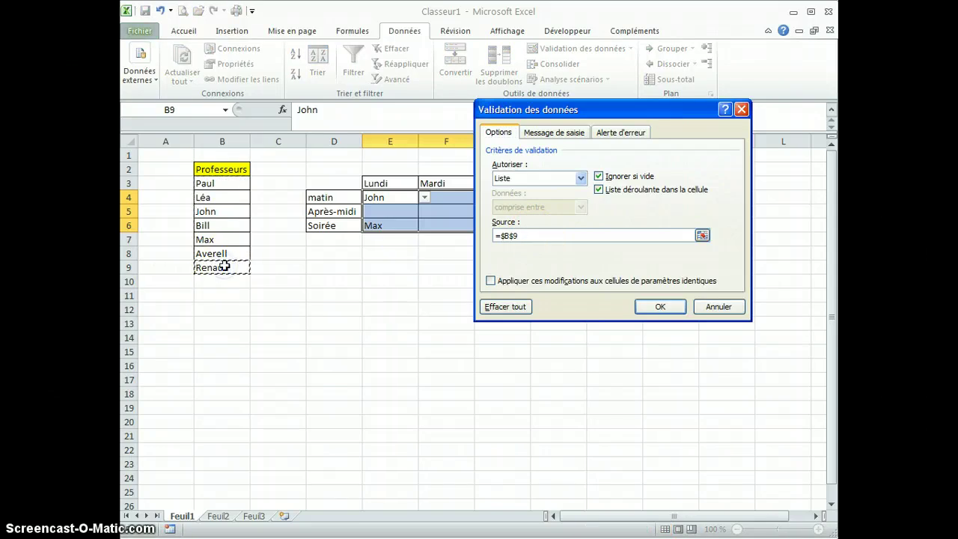
{"action": "left_click_drag", "start_coordinate": [209, 183], "coordinate": [217, 267]}
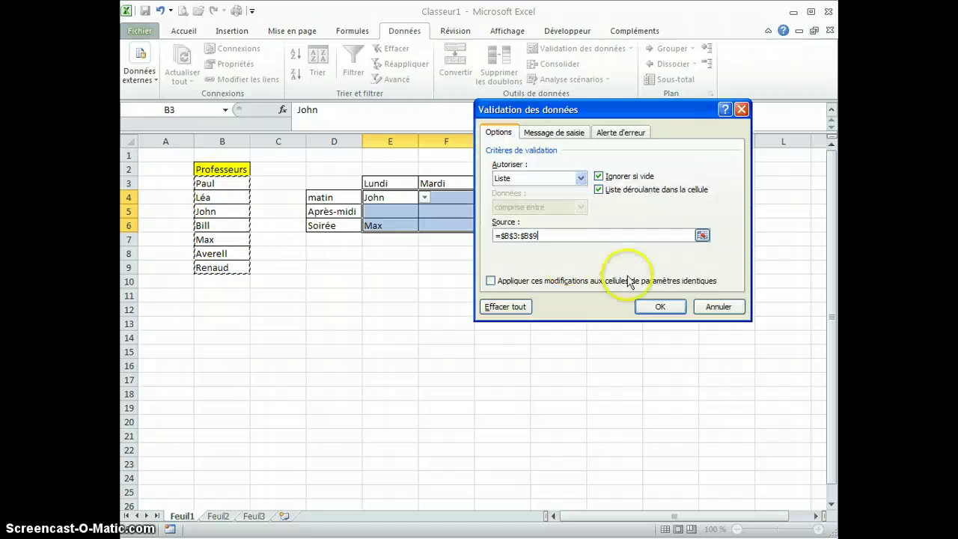
{"action": "left_click", "coordinate": [660, 306]}
{"action": "left_click", "coordinate": [648, 308]}
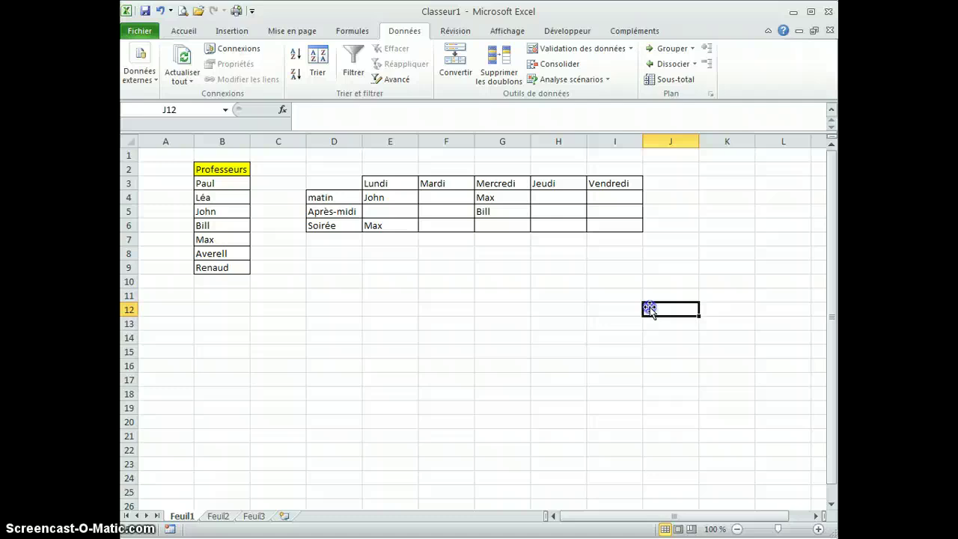
Check the teacher choices offered by the drop-down list in the Jeudi Après-midi cell H5 without picking one
{"action": "left_click", "coordinate": [546, 218]}
{"action": "left_click", "coordinate": [592, 213]}
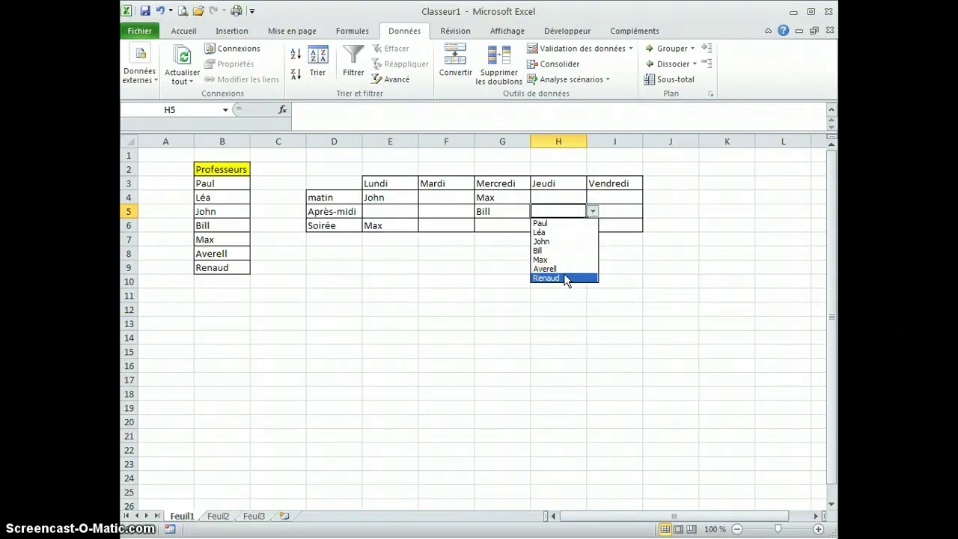
{"action": "left_click", "coordinate": [401, 301]}
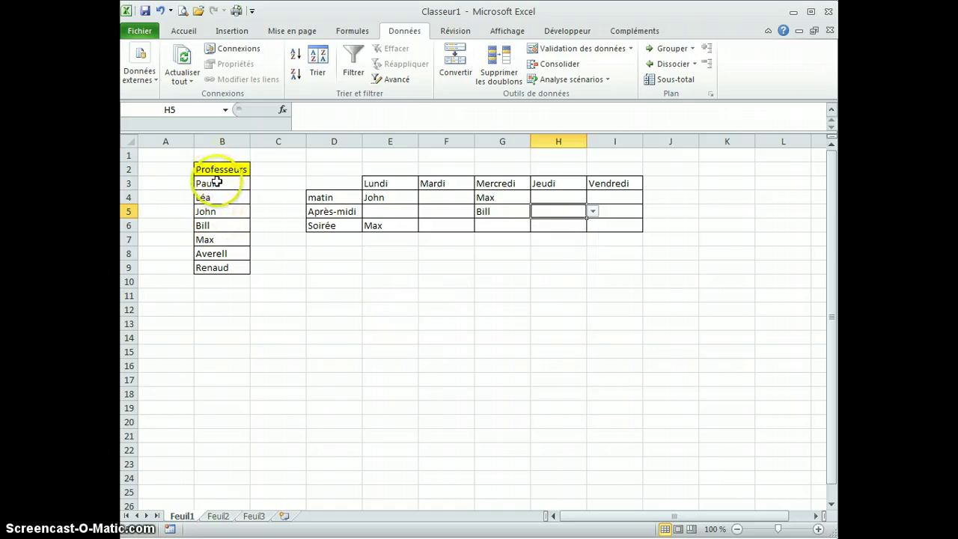
Sort the teachers in B3:B9 alphabetically from A to Z
{"action": "left_click_drag", "start_coordinate": [217, 182], "coordinate": [218, 268]}
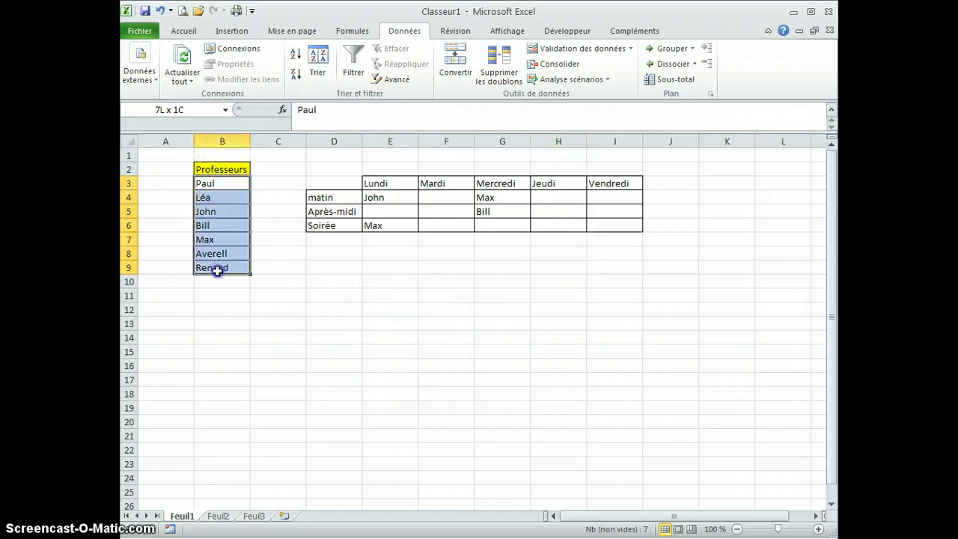
{"action": "left_click", "coordinate": [185, 31]}
{"action": "left_click", "coordinate": [765, 67]}
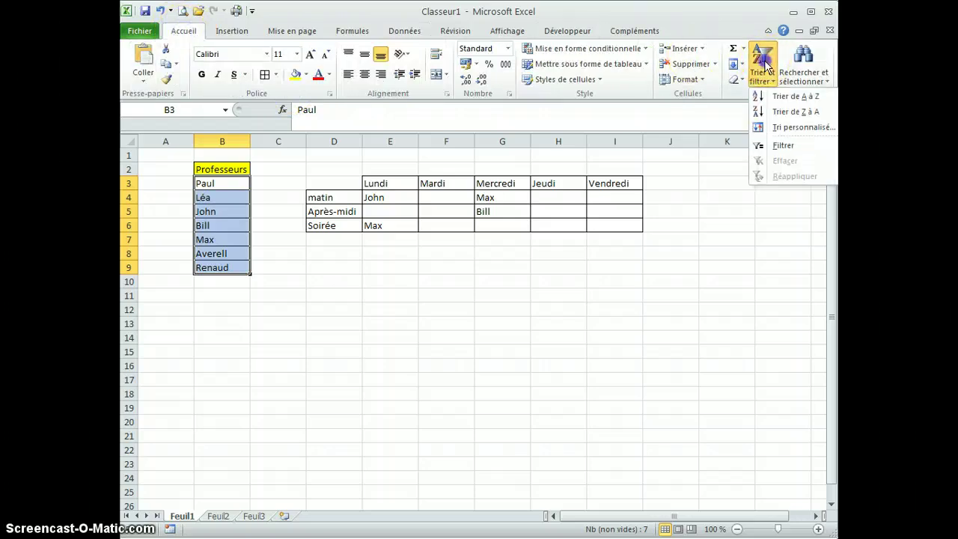
{"action": "left_click", "coordinate": [795, 96]}
{"action": "left_click", "coordinate": [456, 324]}
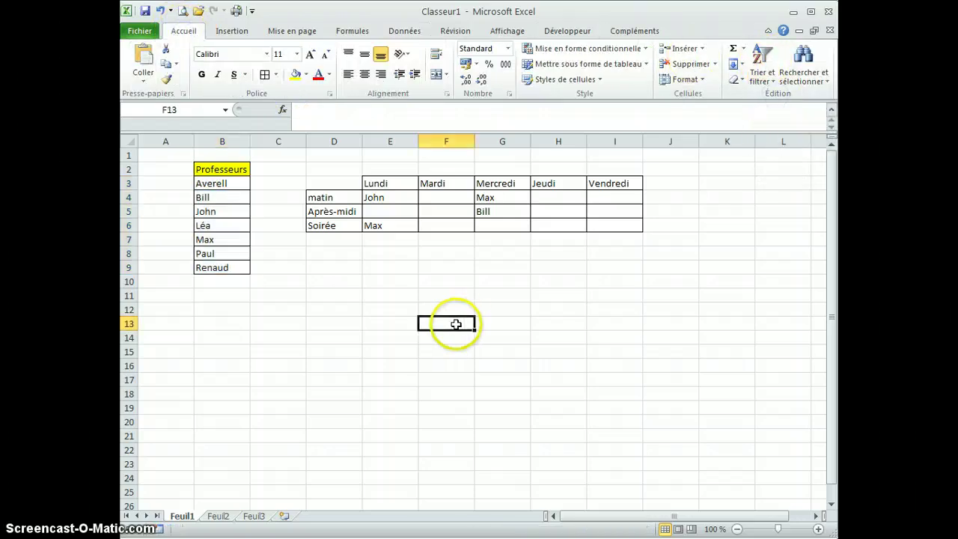
Check the order of the drop-down choices in the Mercredi Soirée cell G6 and leave the cell empty
{"action": "left_click", "coordinate": [499, 223]}
{"action": "left_click", "coordinate": [535, 225]}
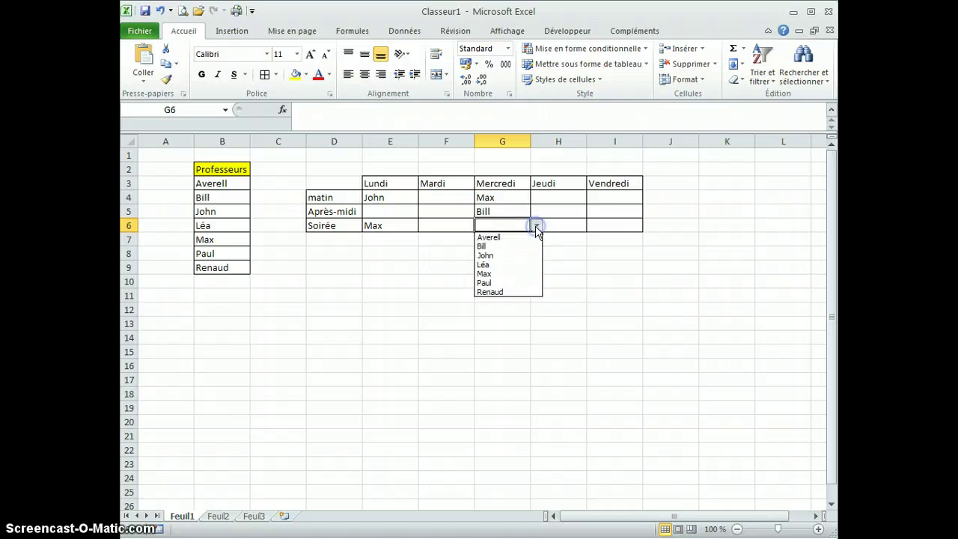
{"action": "key", "text": "Escape"}
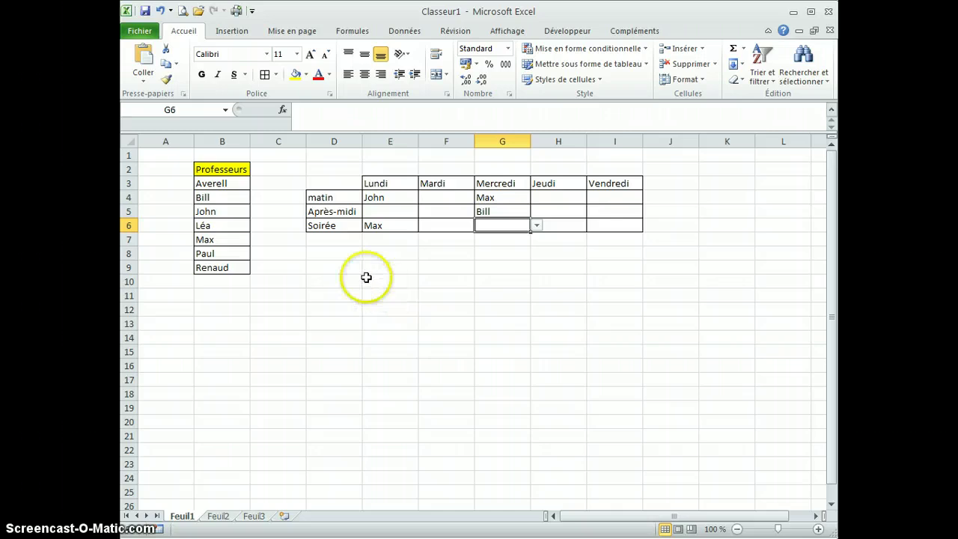
{"action": "left_click", "coordinate": [332, 257]}
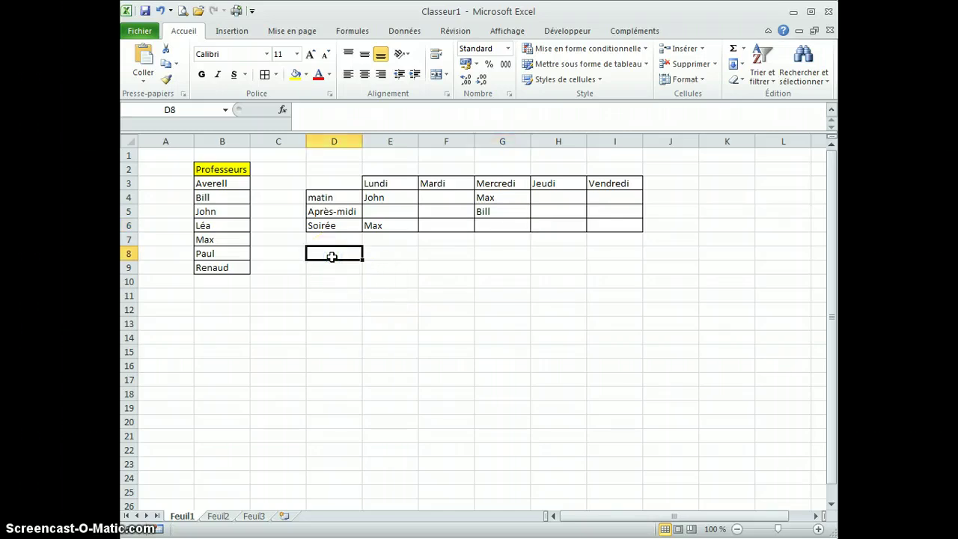